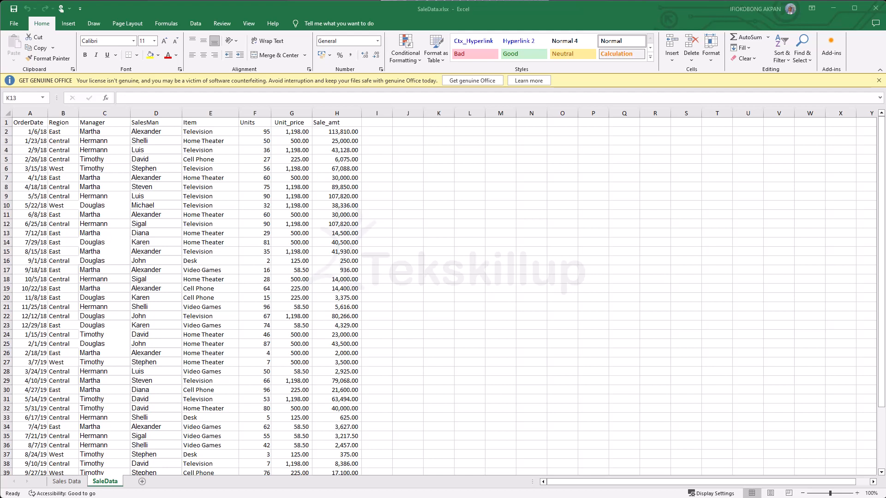
Examine the sales table's columns at a larger zoom, focusing on the Manager and SalesMan headers and entries
click(388, 141)
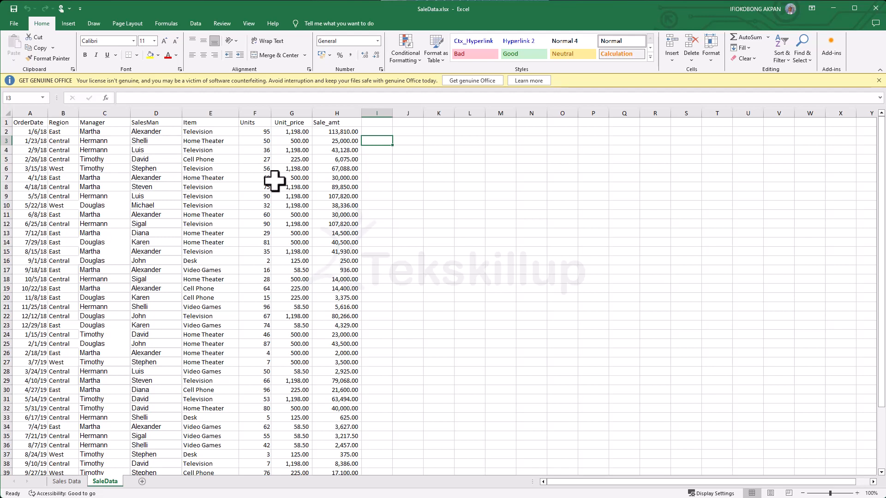
click(402, 133)
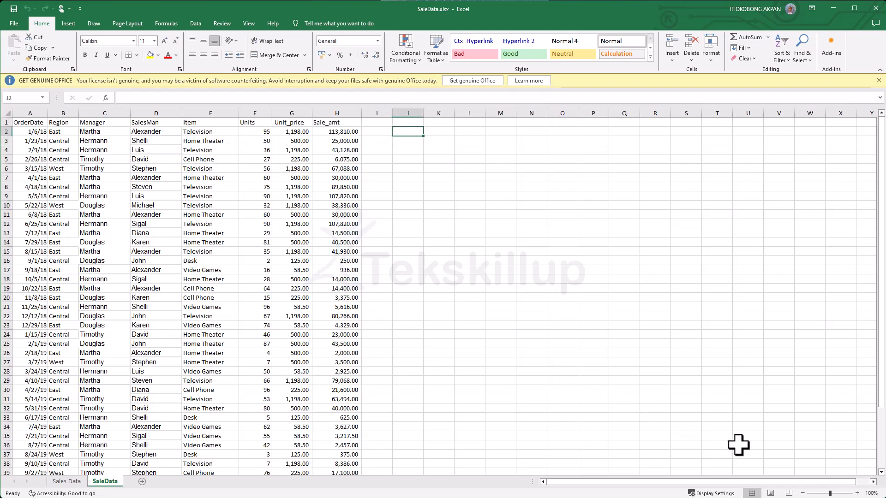
drag(830, 493, 833, 495)
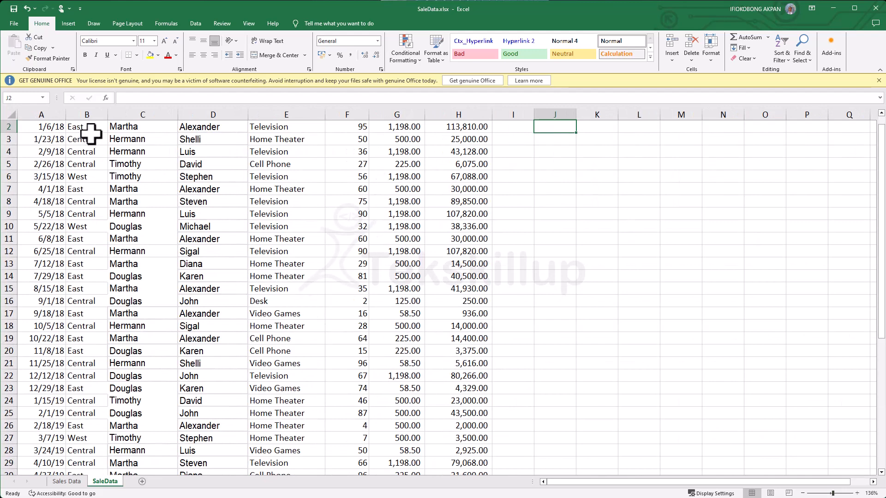
scroll(109, 129, up, 1)
scroll(110, 129, up, 1)
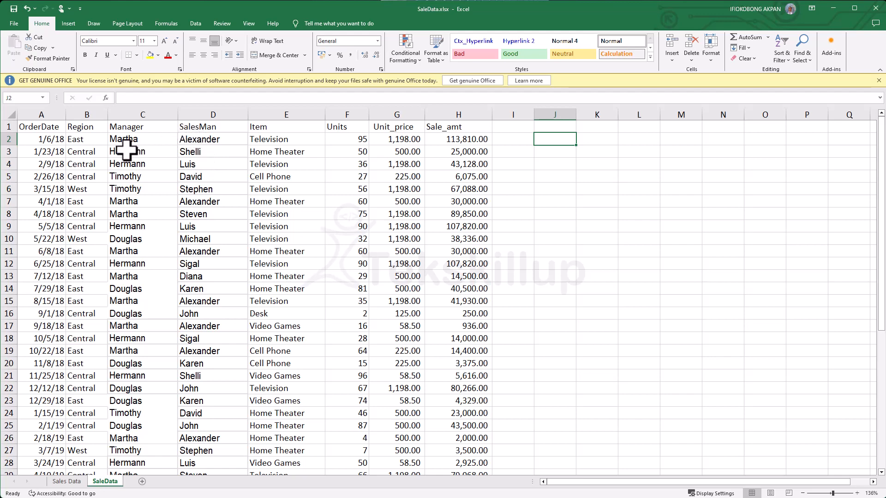
click(203, 114)
click(138, 138)
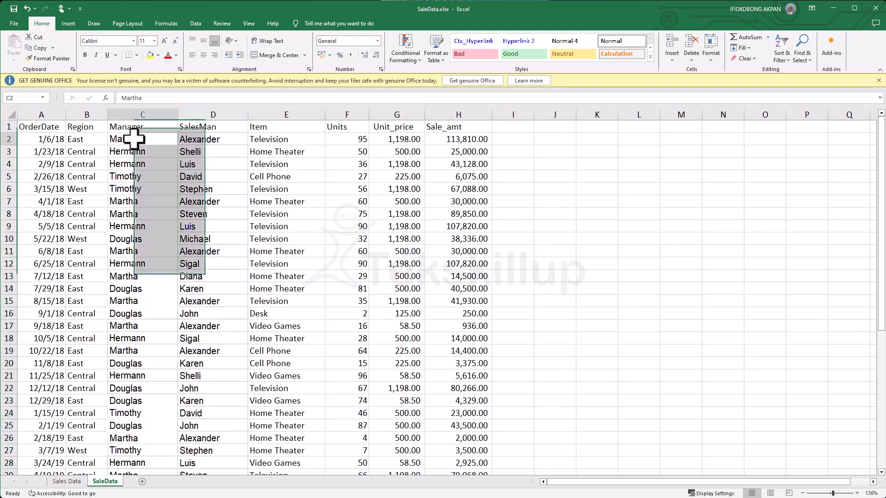
click(136, 126)
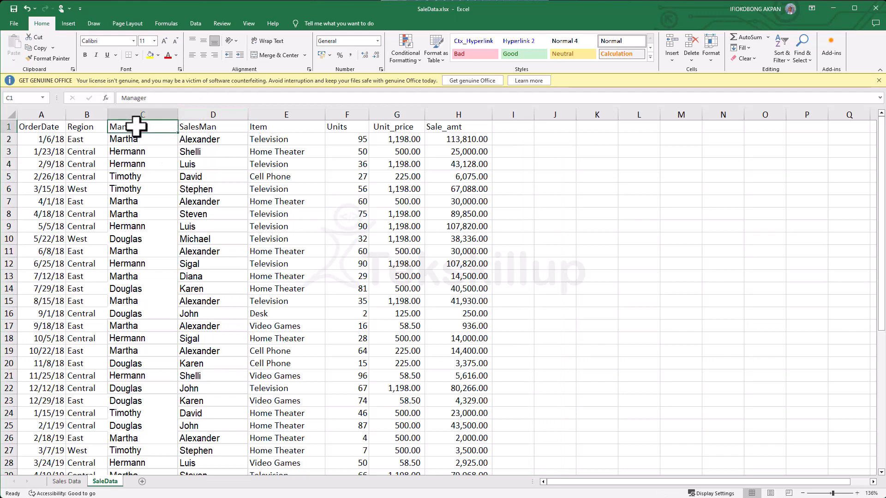
click(204, 126)
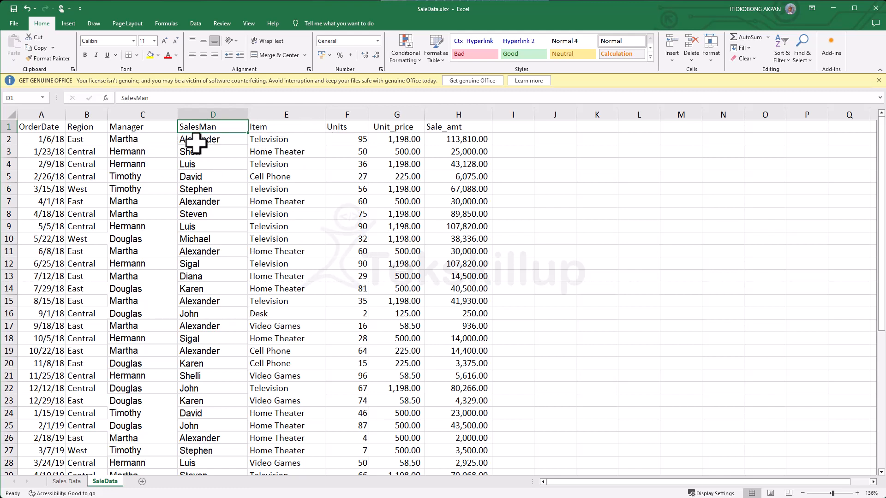
click(257, 116)
right_click(247, 115)
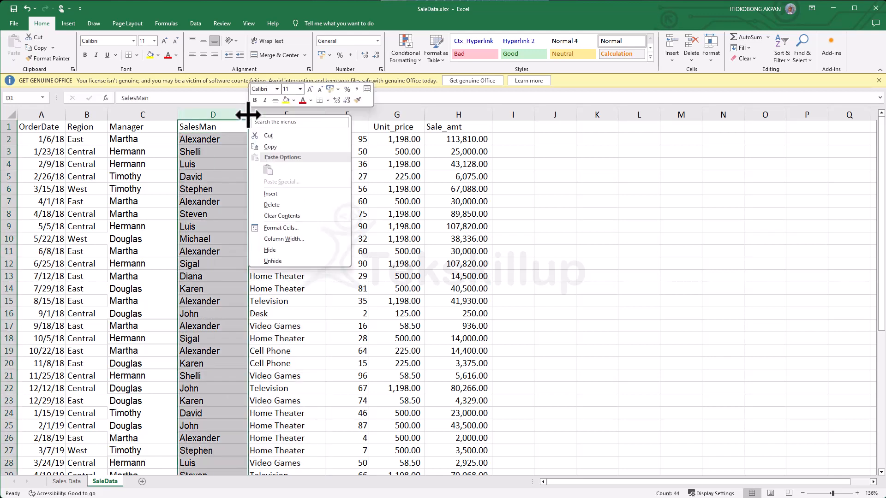
click(270, 194)
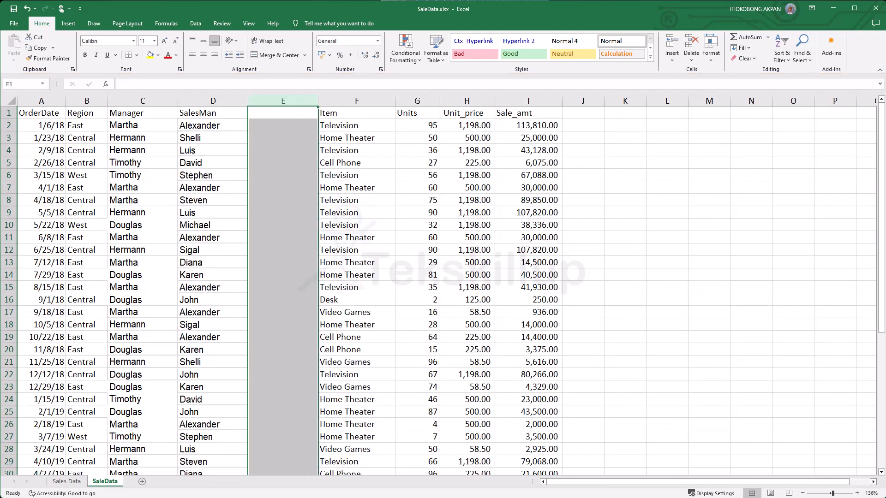
key(ctrl+z)
Insert a blank column between Item and Units and enter the header "Full Name" in F1
click(353, 113)
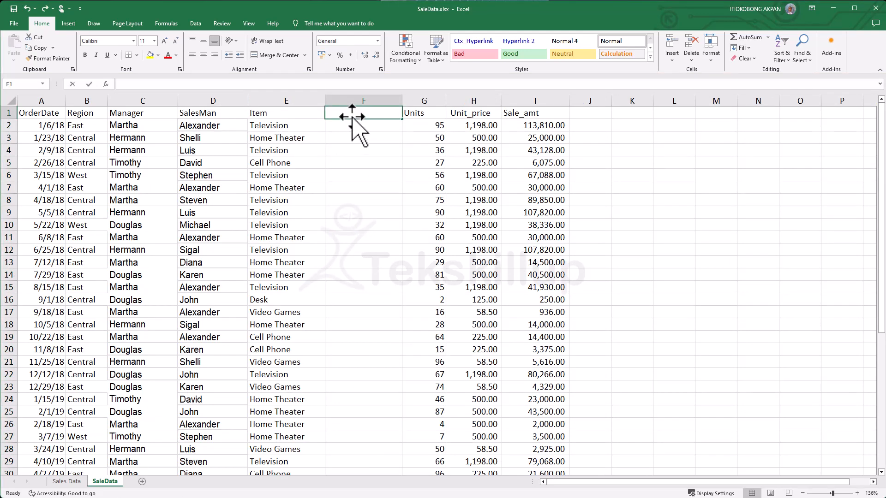
text(Full N)
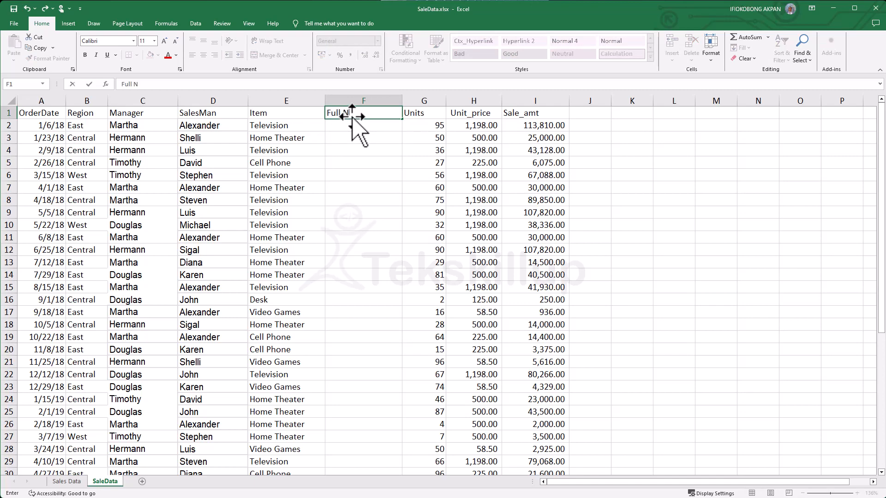
text(ame)
key(Return)
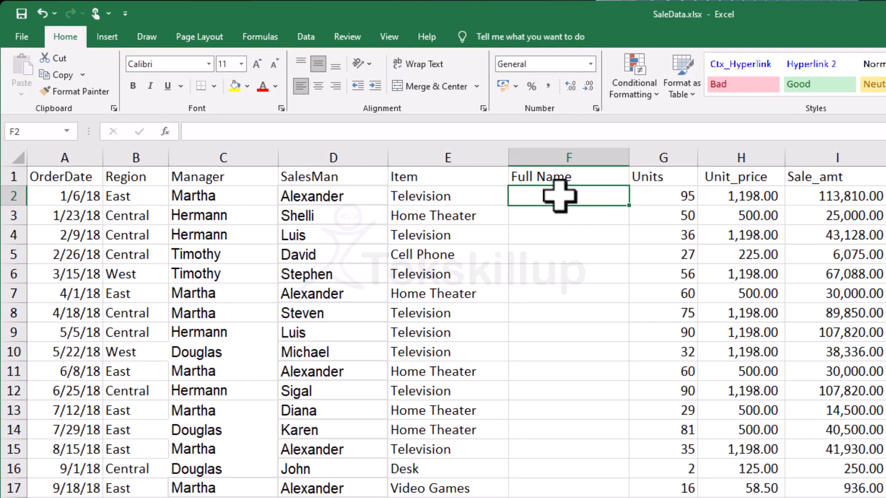
Combine the Manager and SalesMan entries with a space in F2 using the formula =CONCAT(C2," ",D2)
text(=CON)
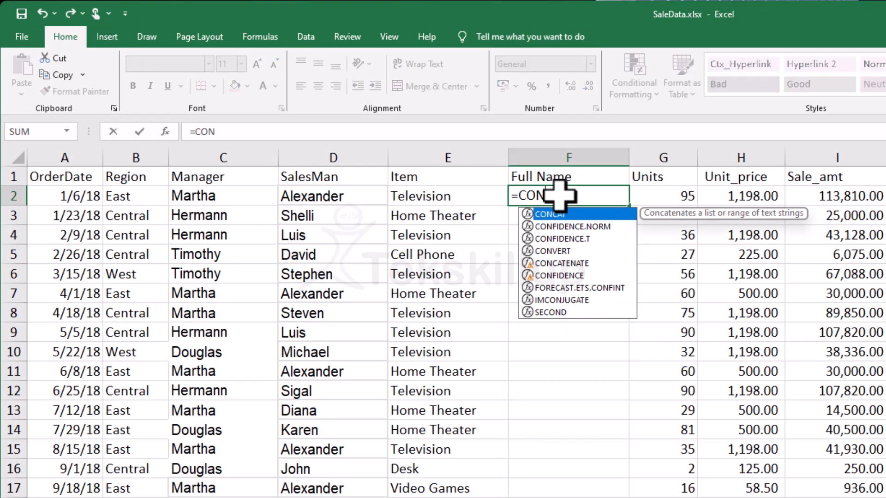
text(C)
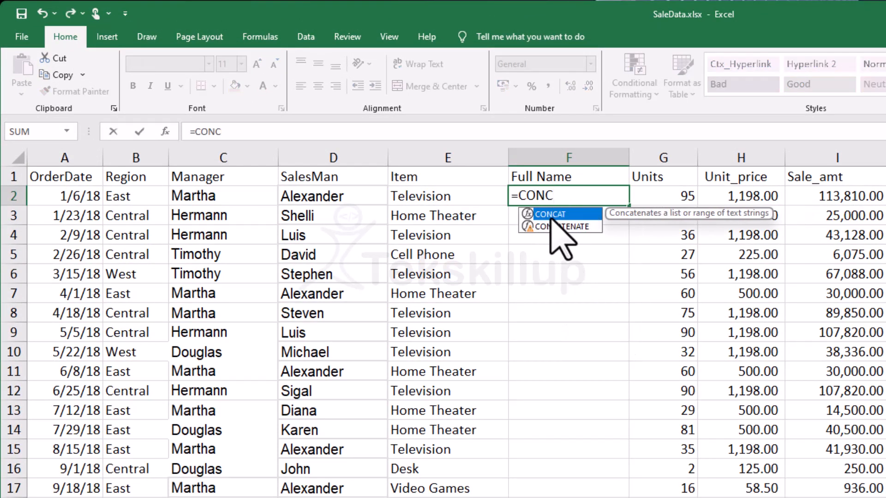
double_click(550, 214)
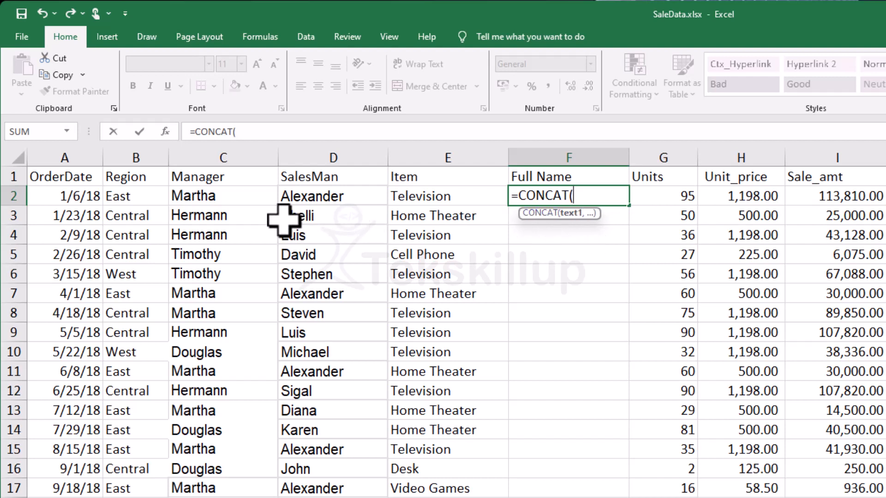
click(225, 199)
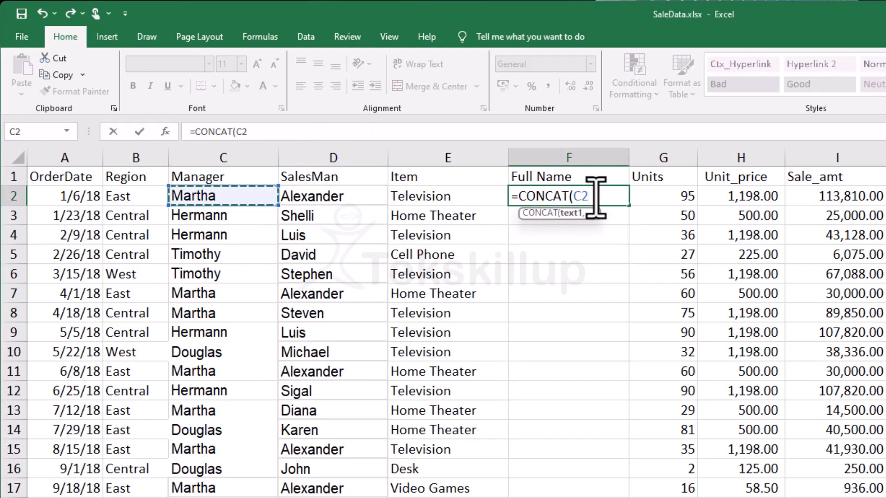
text(,)
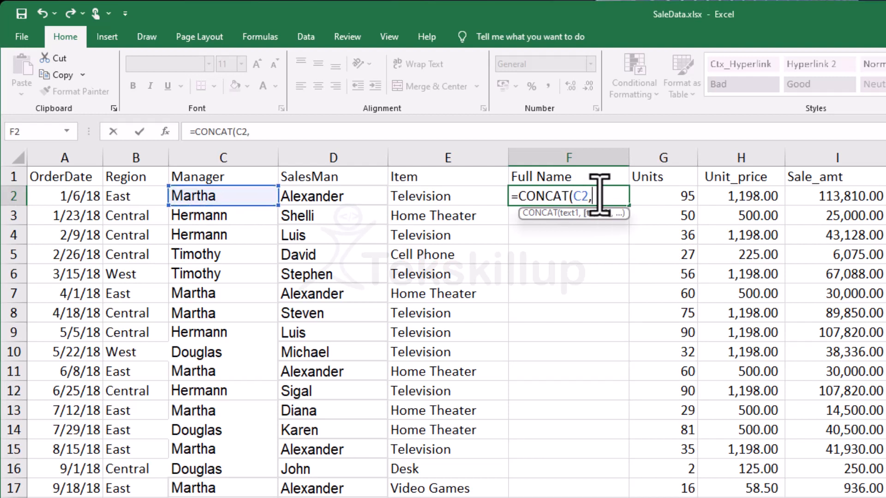
text(" ")
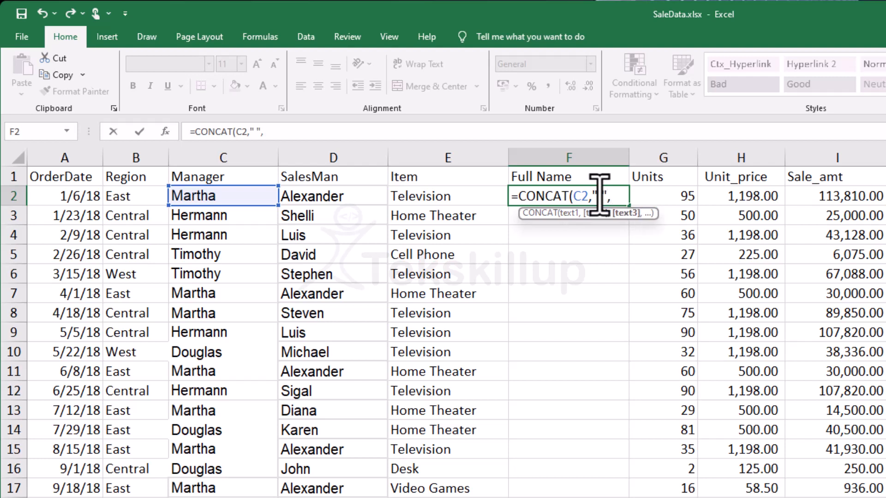
text(,)
click(332, 198)
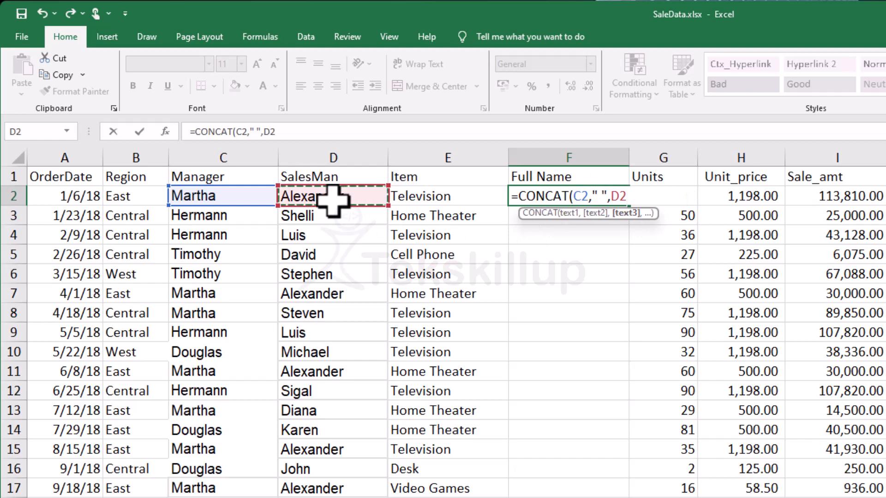
text())
key(Return)
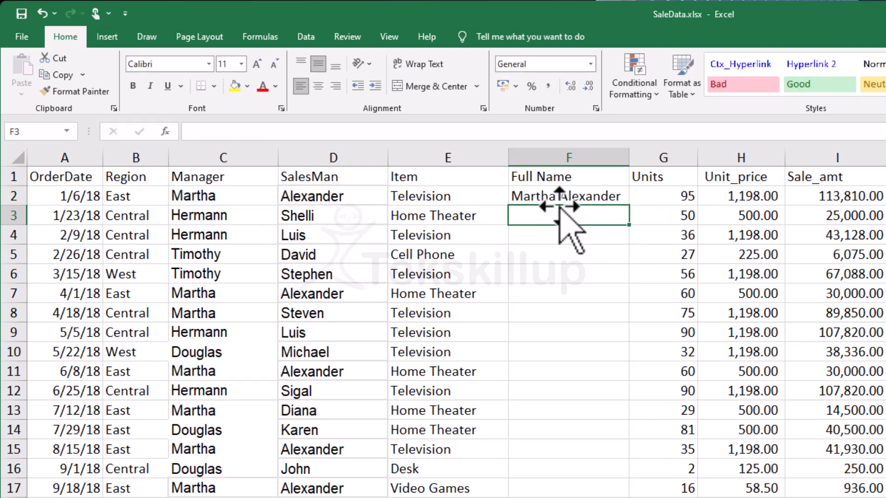
Remove the space argument from the formula in F2 so that it reads =CONCAT(C2,D2)
click(586, 196)
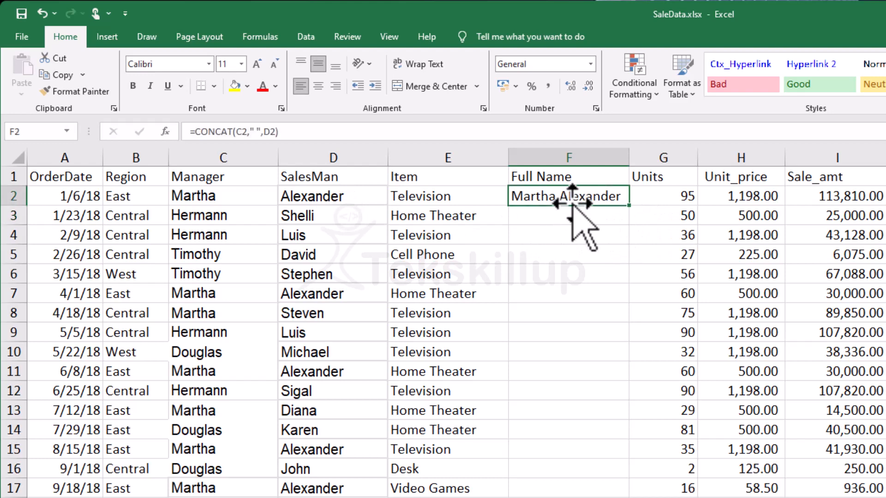
click(575, 197)
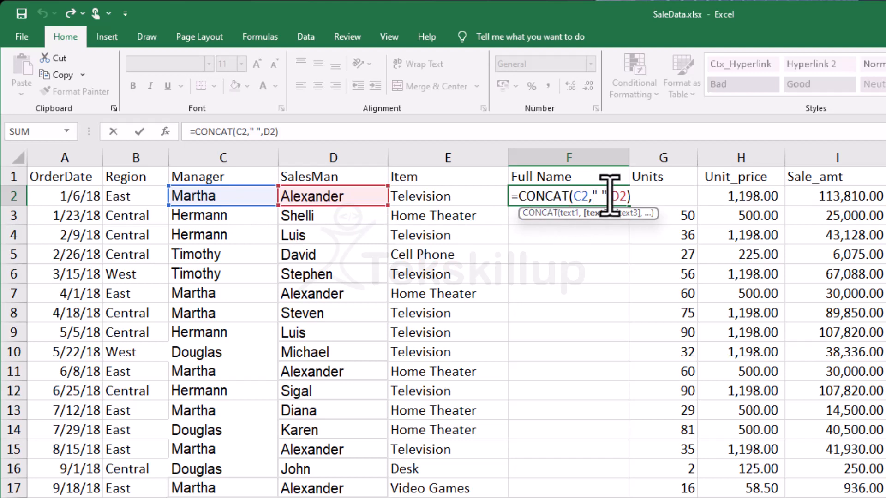
key(BackSpace)
key(BackSpace)
key(BackSpace)
key(BackSpace)
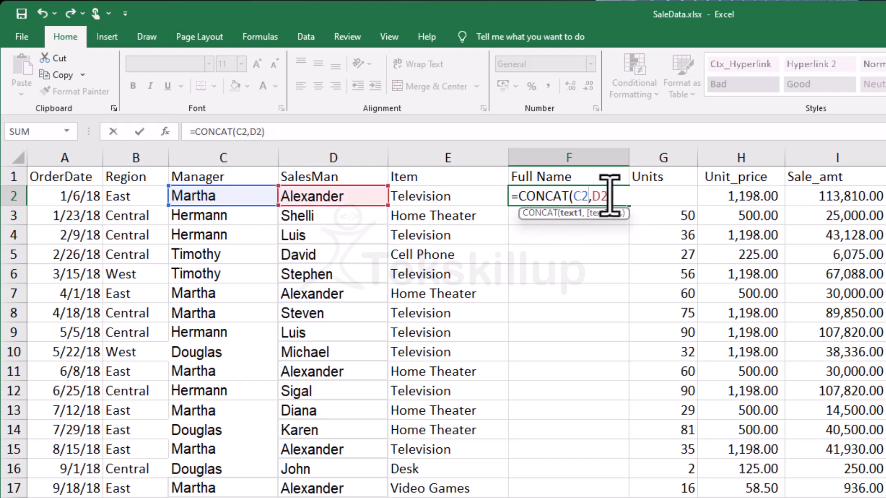
key(Return)
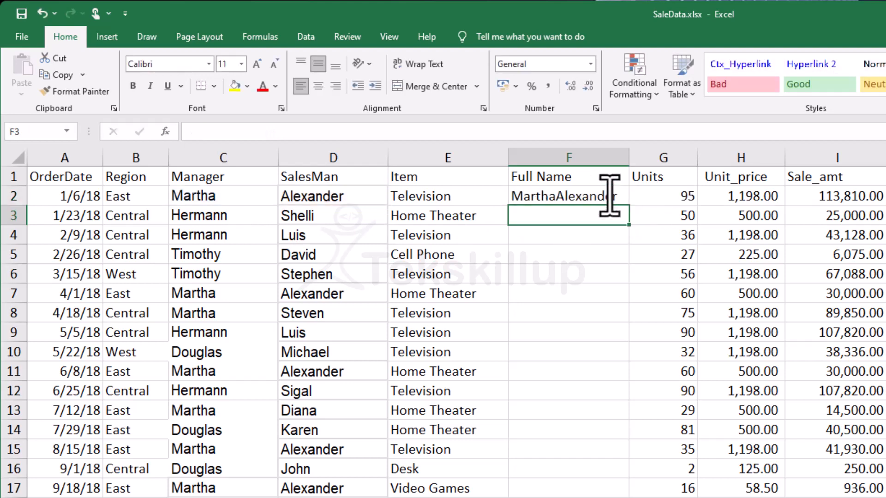
Put the space argument back into the F2 formula so that it reads =CONCAT(C2," ",D2)
double_click(569, 197)
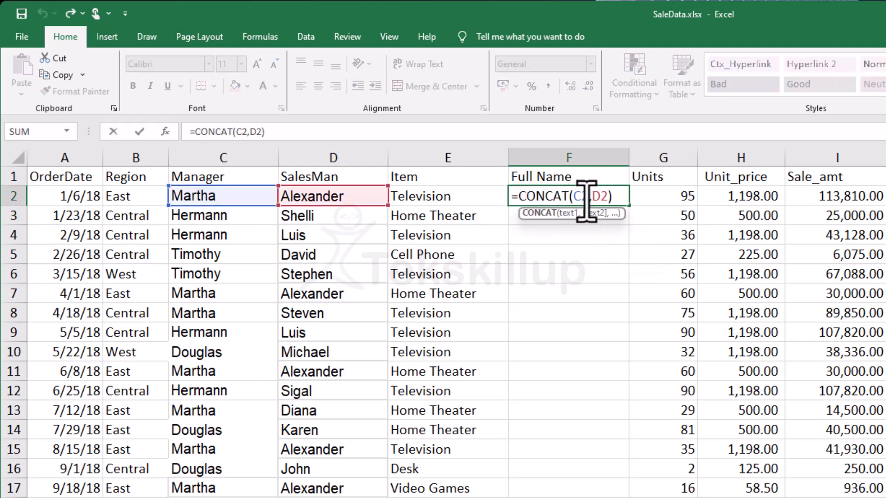
click(589, 201)
click(593, 198)
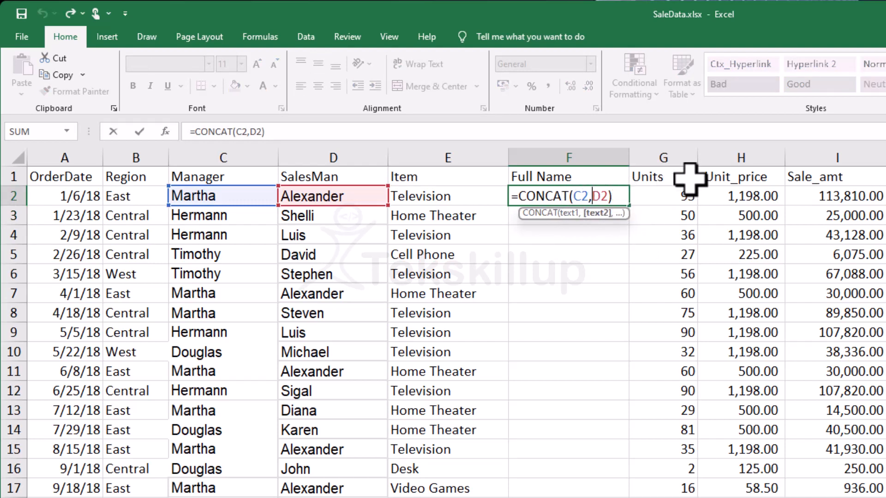
text(" )
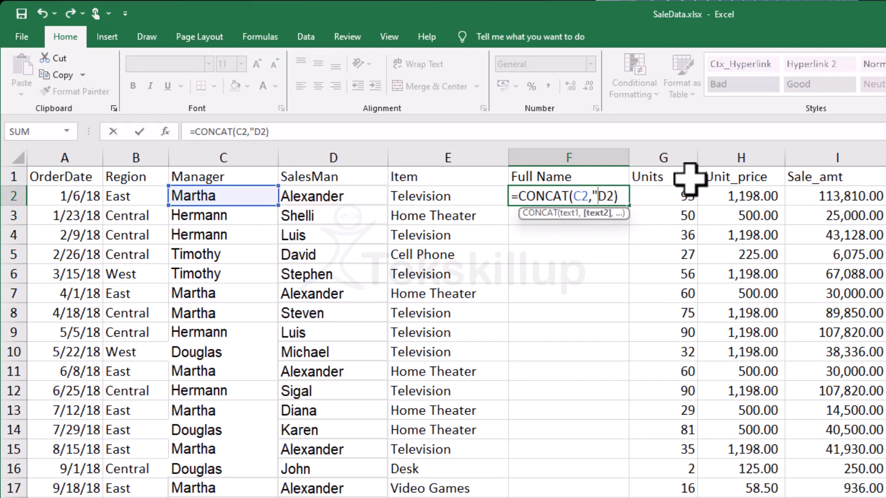
text(")
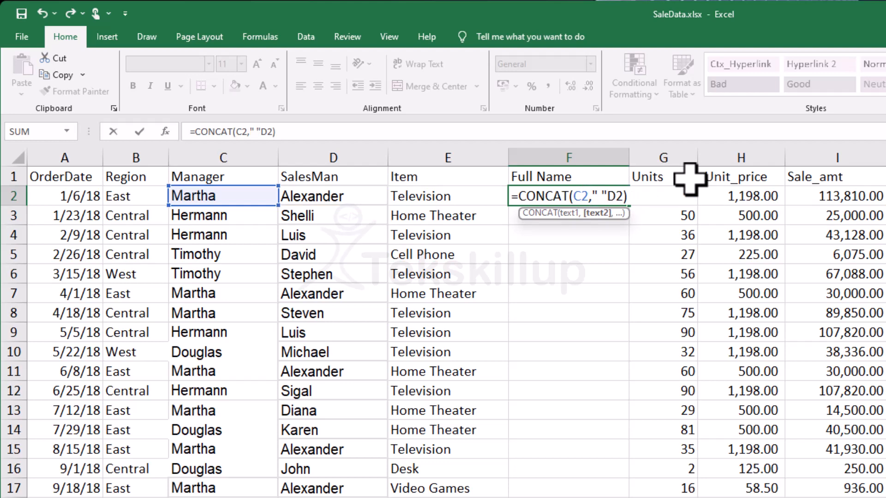
text(,)
key(Return)
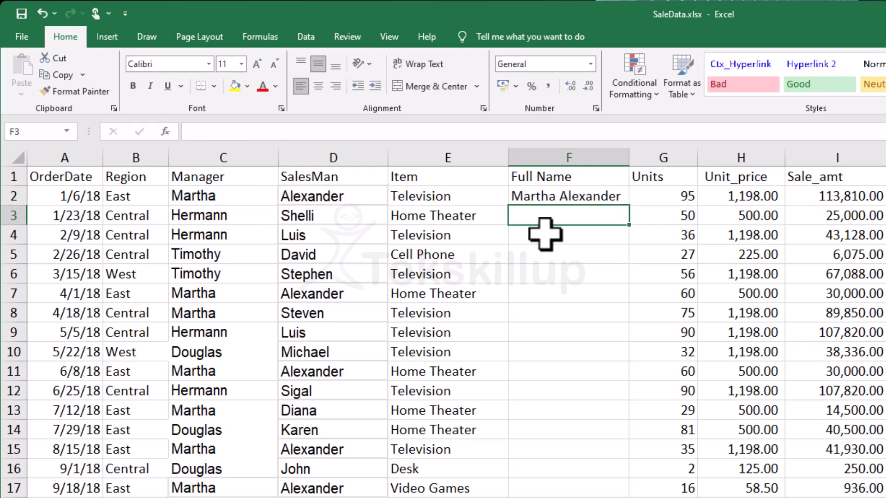
Fill the F2 formula down the Full Name column to the last data row and check the combined names
click(572, 198)
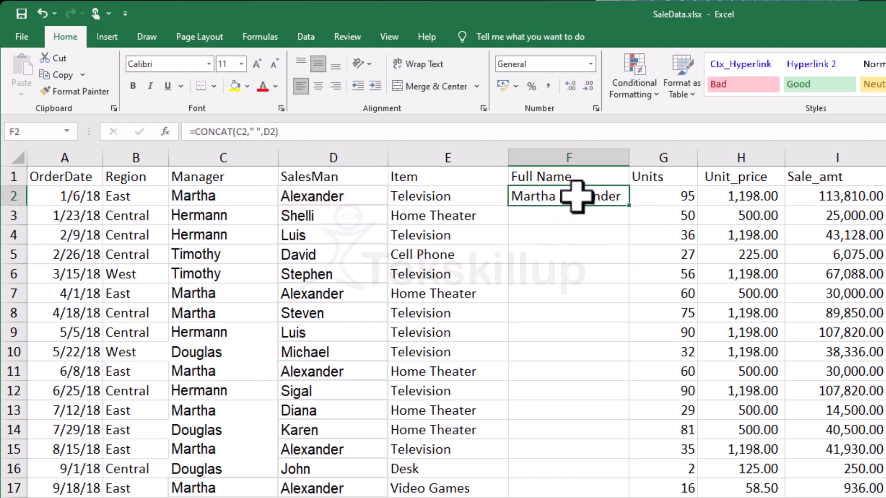
double_click(631, 208)
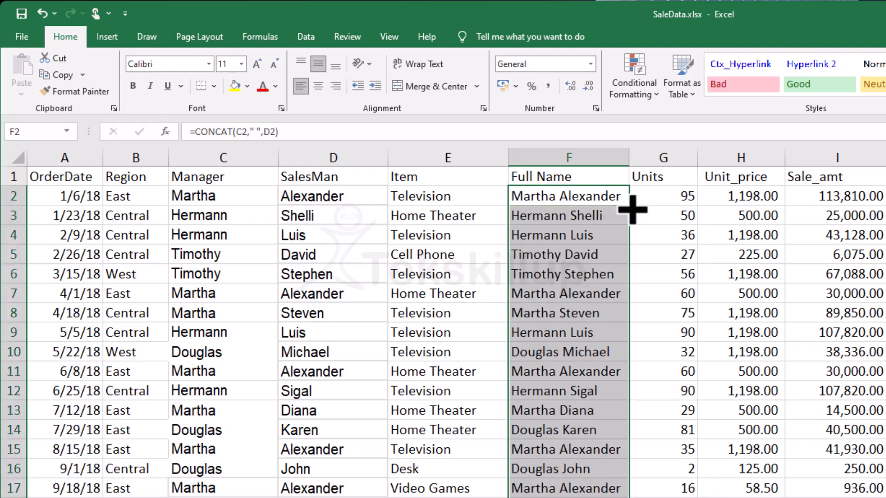
scroll(603, 416, down, 15)
scroll(571, 462, up, 6)
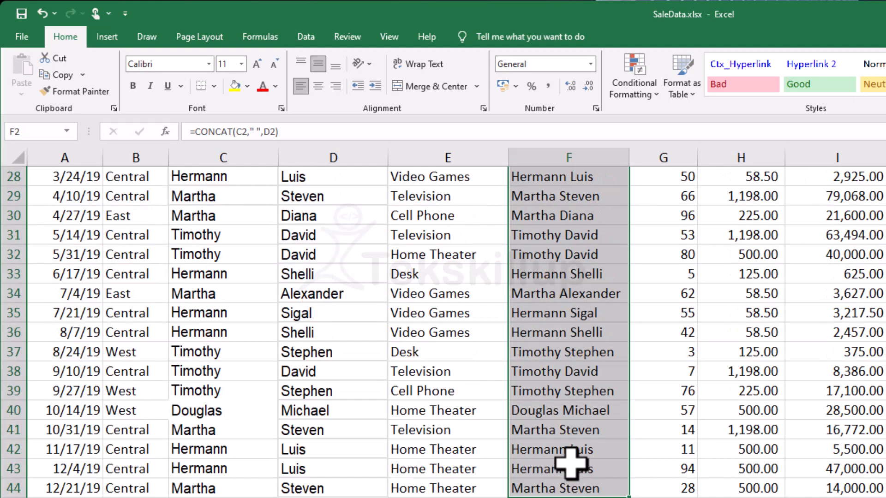
scroll(569, 452, up, 9)
click(560, 176)
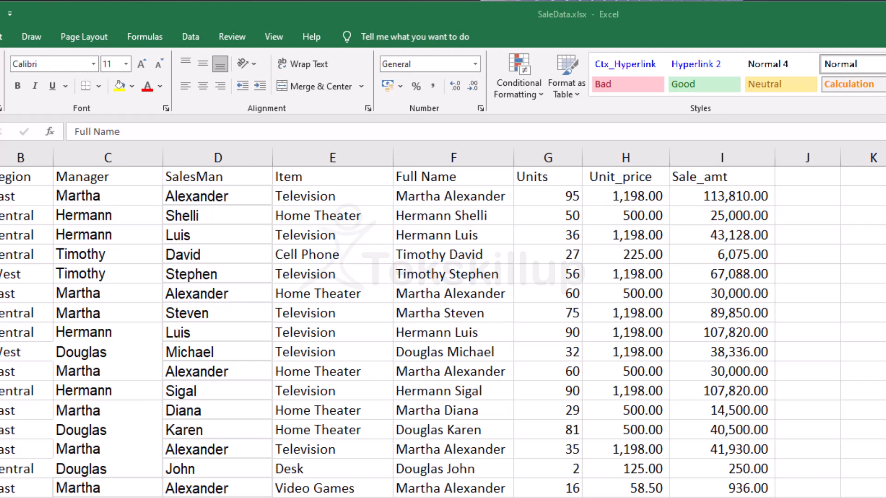
scroll(3, 491, down, 10)
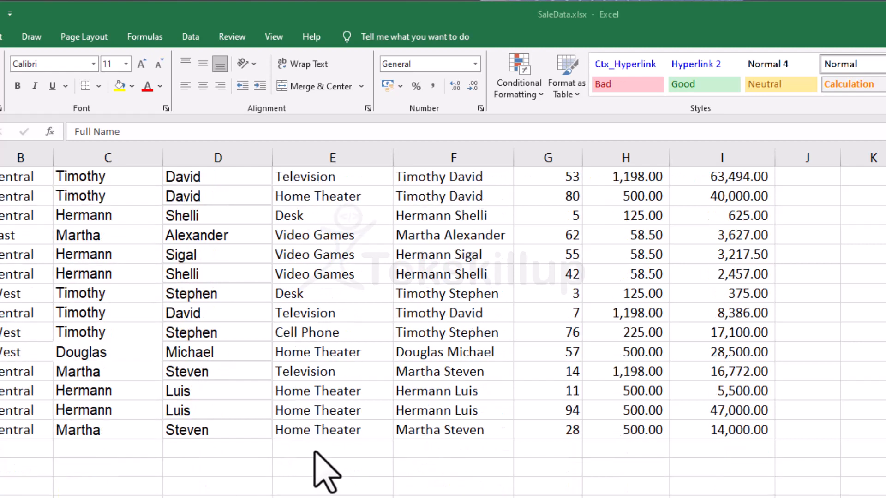
click(305, 483)
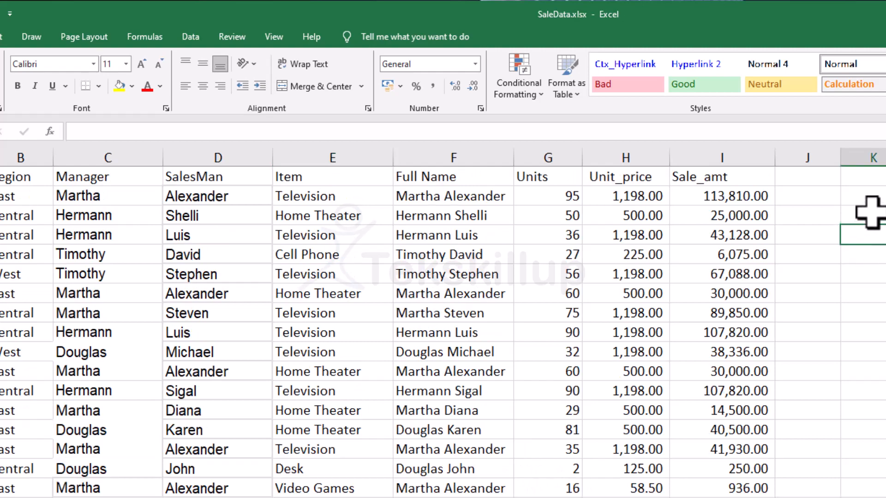
Count the numeric entries of the Units column in K3 with the COUNT function, from G2 down to the last data row
click(873, 211)
text(=)
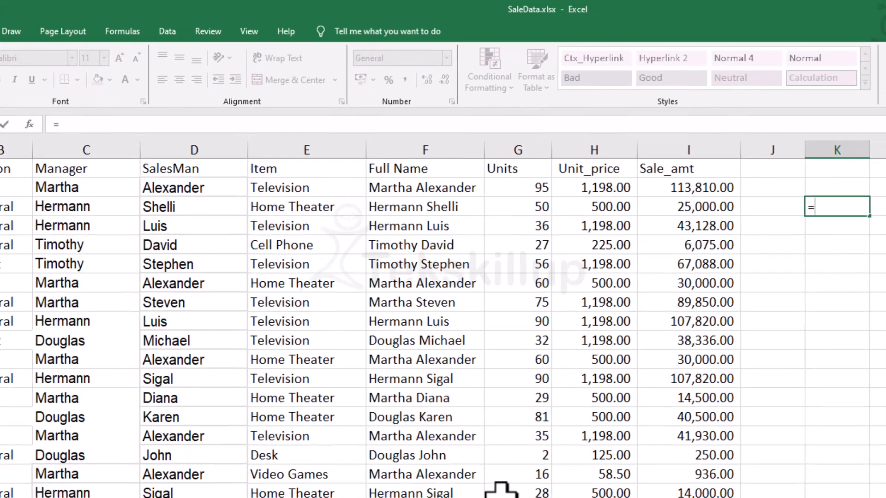
scroll(340, 441, down, 17)
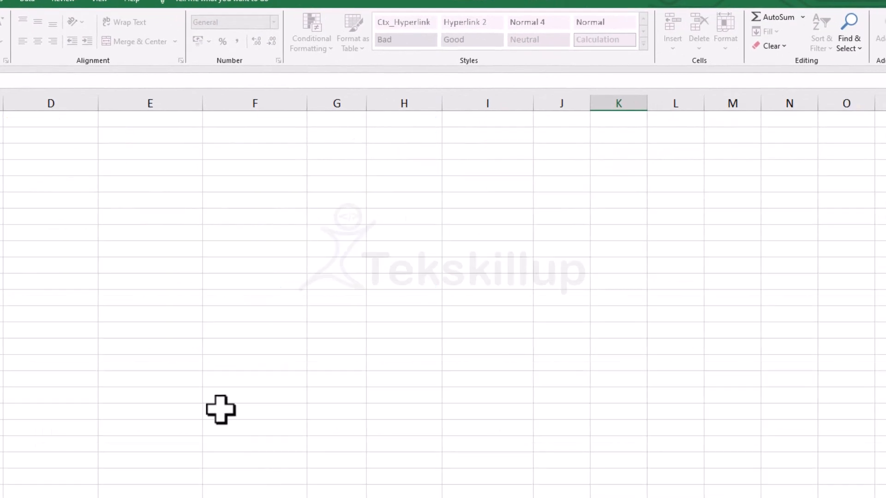
scroll(103, 324, up, 6)
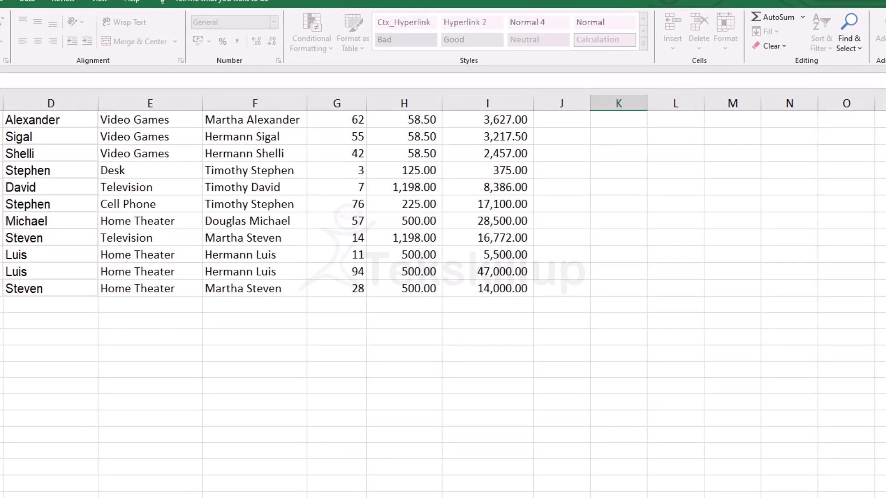
scroll(438, 263, up, 10)
text(=)
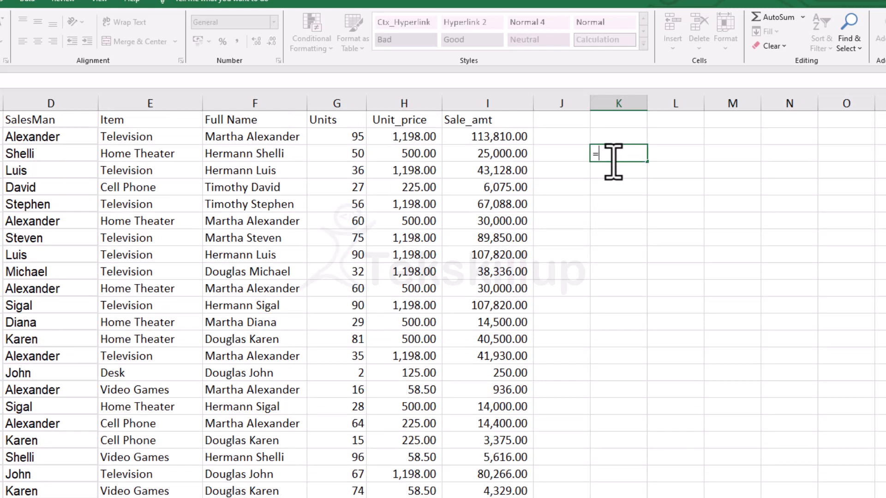
text(CON)
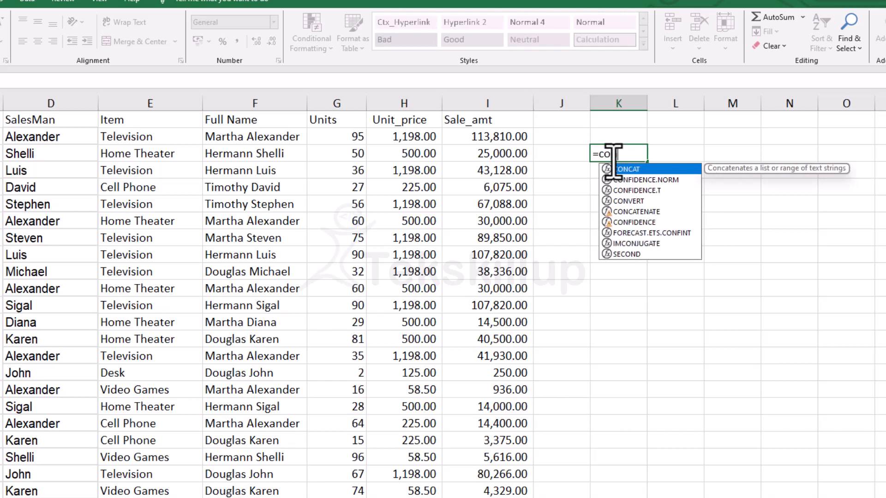
key(BackSpace)
text(unt)
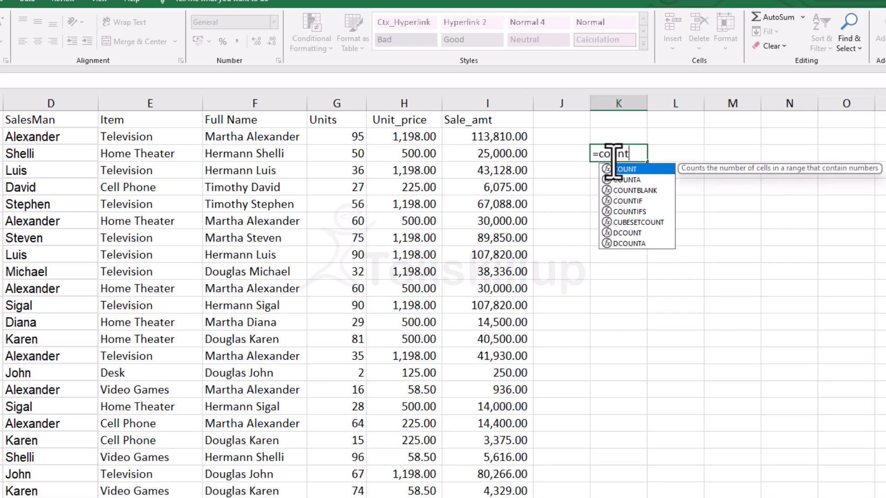
text(()
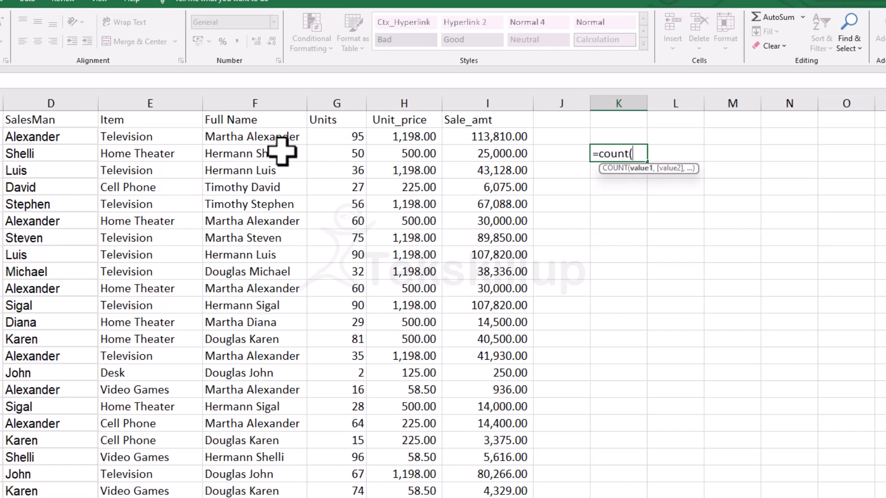
click(356, 137)
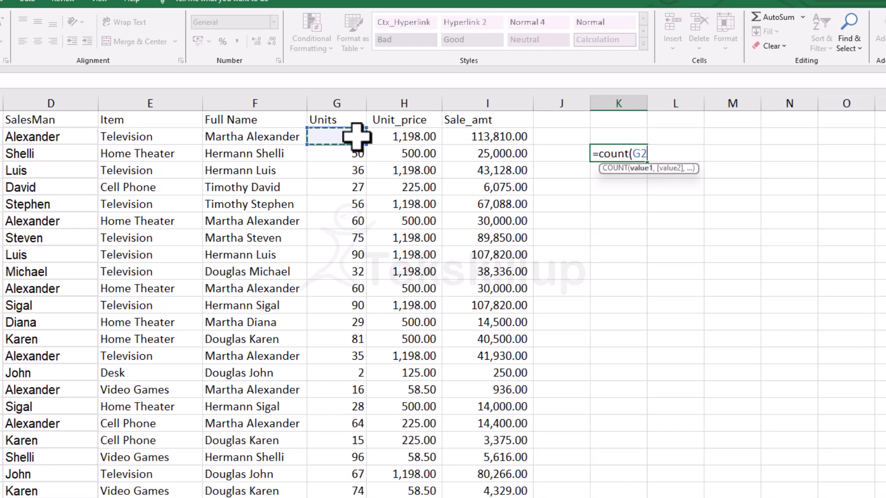
key(ctrl+shift+Down)
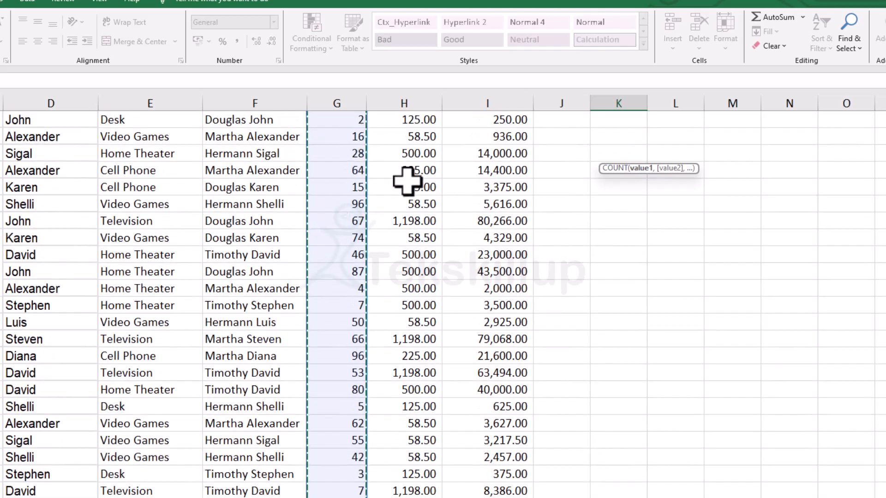
click(4, 84)
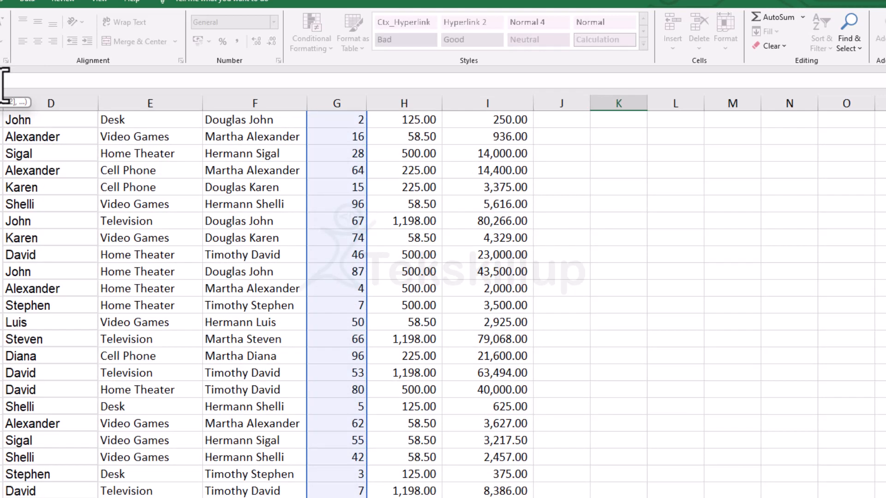
key(Return)
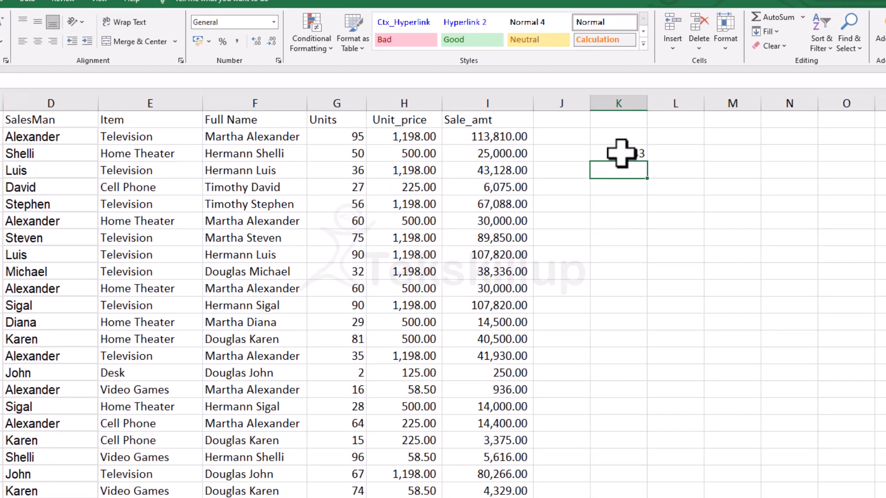
click(621, 153)
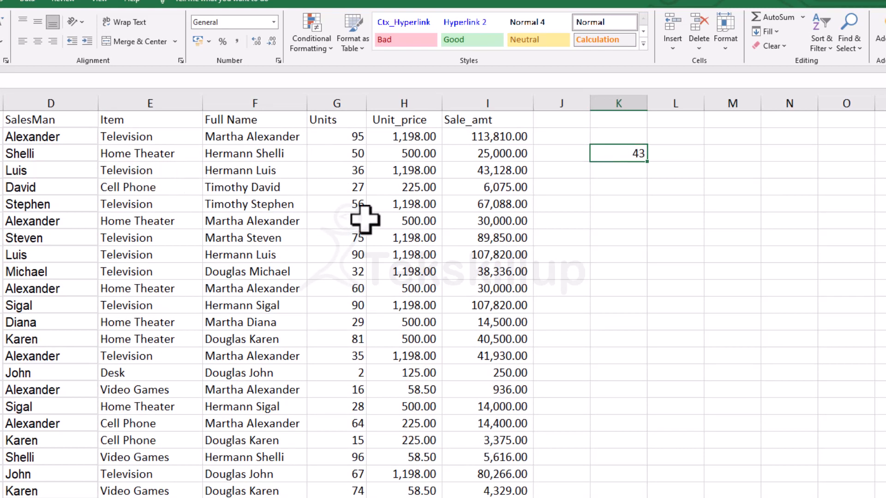
Apply the COUNT function to the Full Name entries in K4 with the formula =COUNT(F2:F44)
click(608, 176)
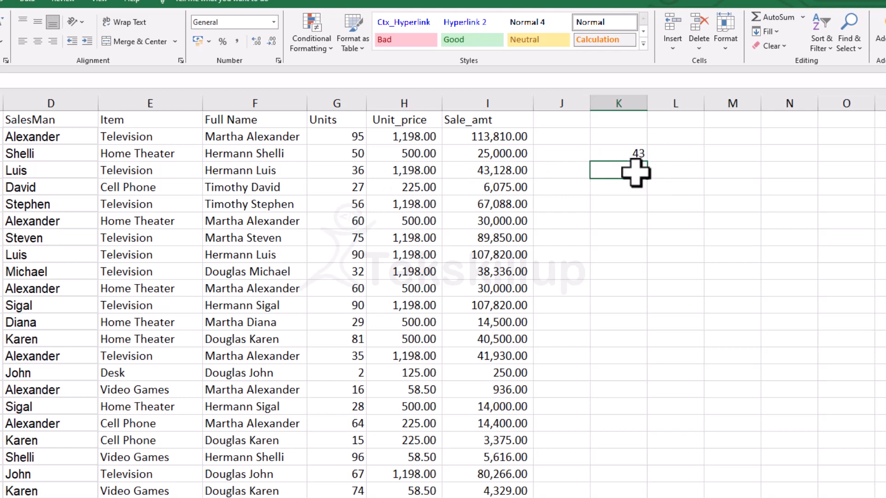
text(=)
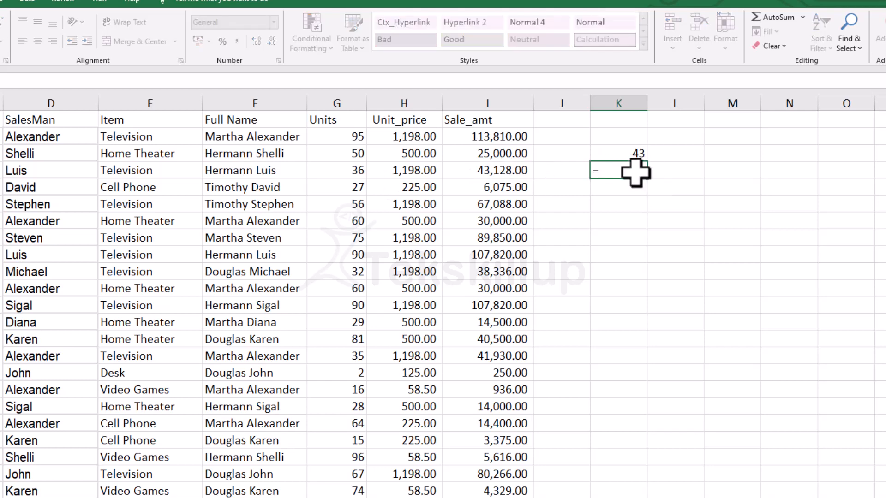
text(COU)
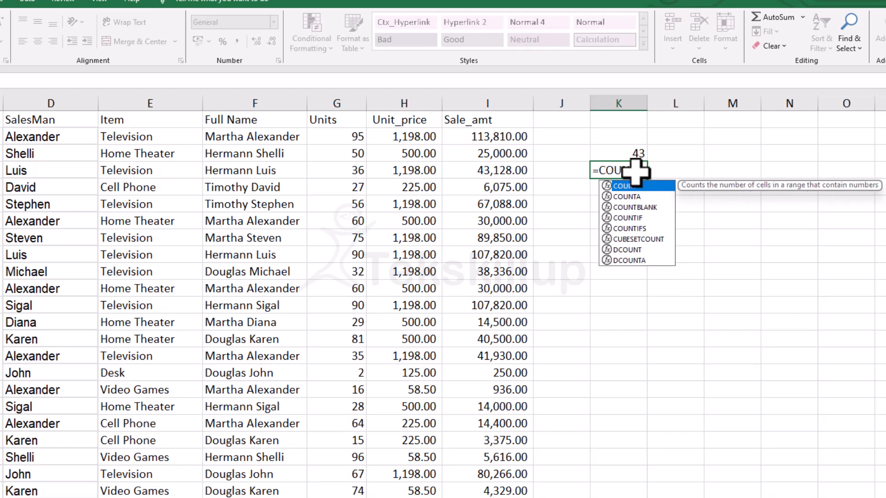
key(Tab)
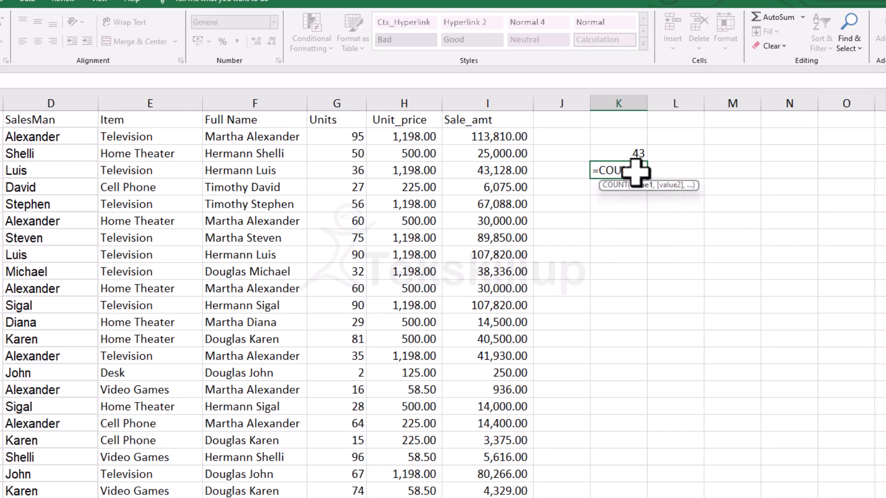
click(255, 137)
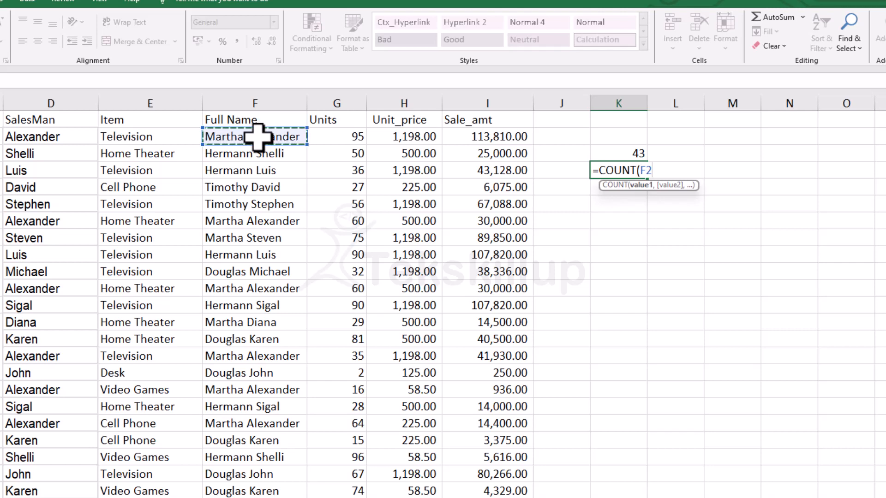
key(ctrl+shift+Down)
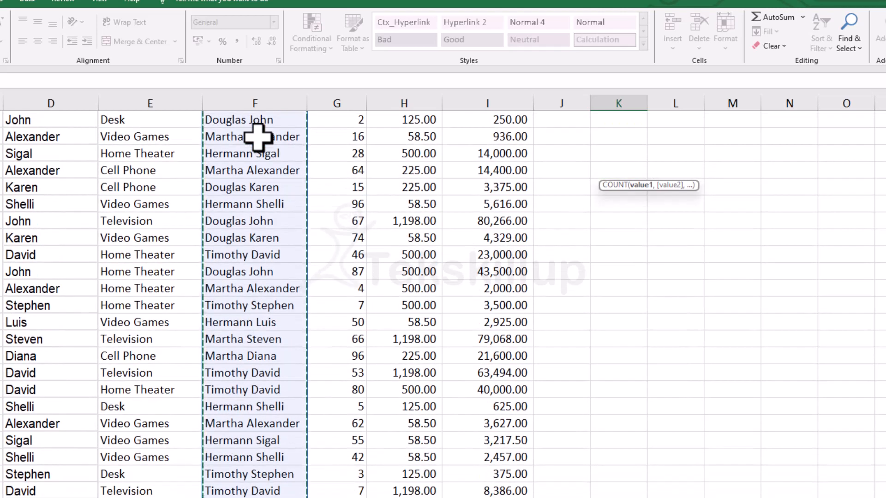
text())
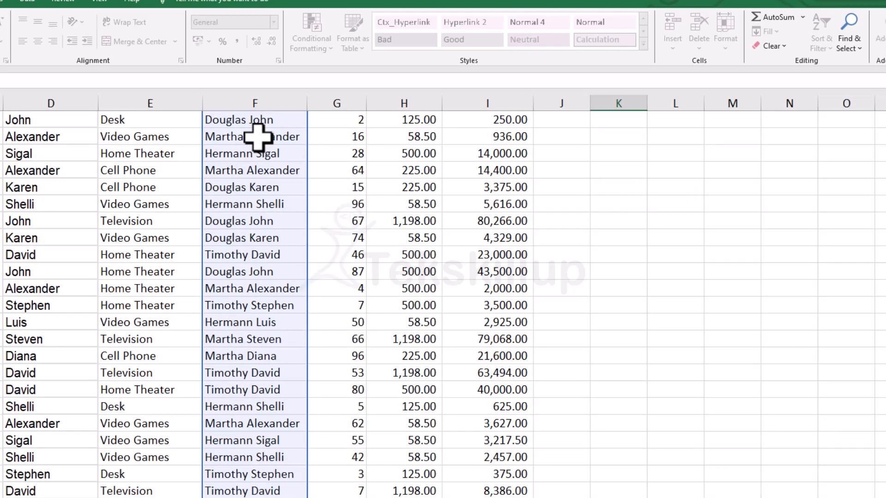
key(Return)
scroll(623, 184, up, 2)
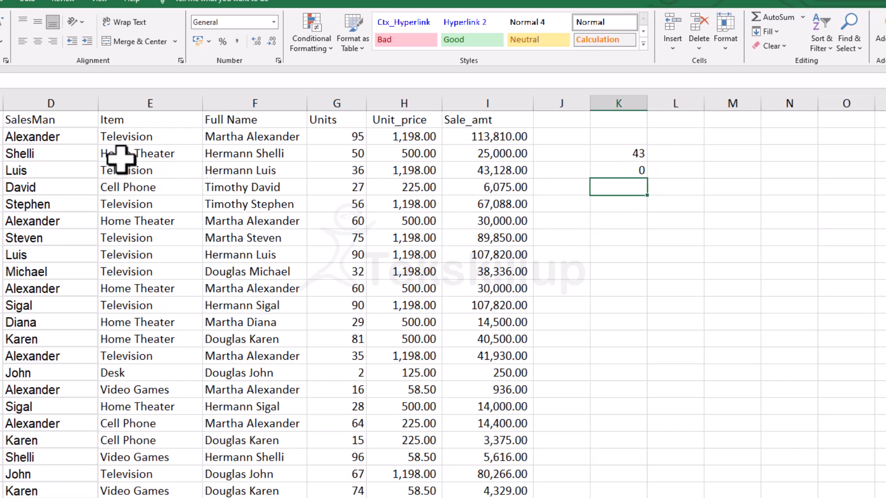
Change the function in K4 to COUNTA so that the formula reads =COUNTA(F2:F44)
double_click(619, 171)
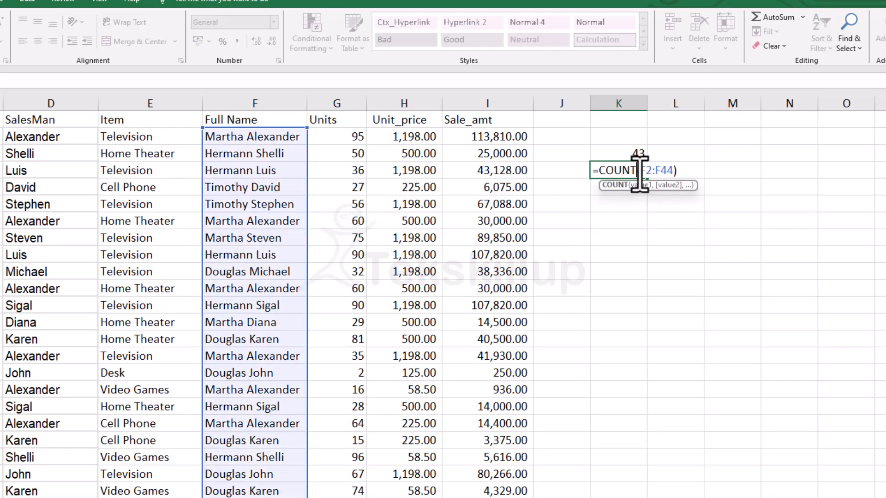
text(A)
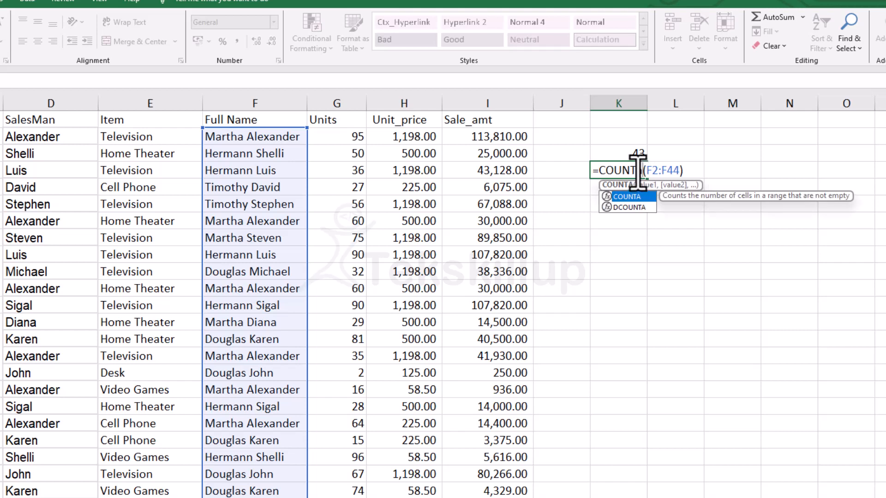
key(BackSpace)
text(A)
key(Return)
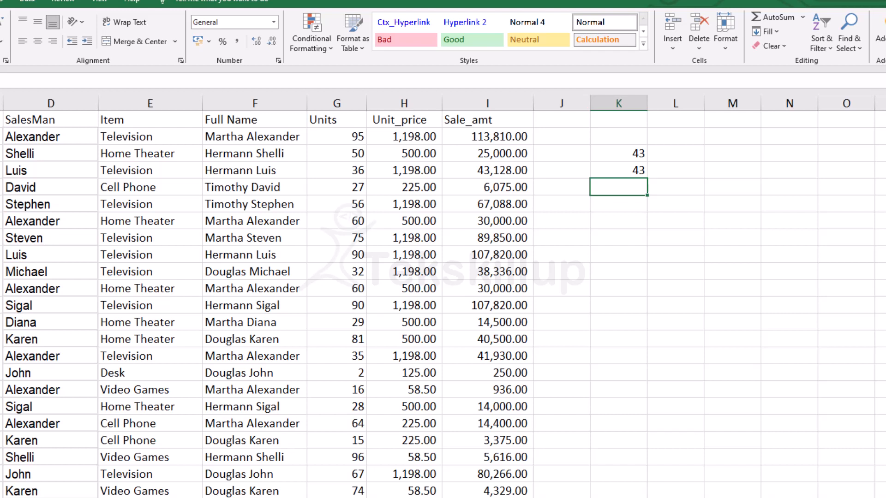
Convert the item name in E5 to lowercase in K5 with the formula =LOWER(E5)
click(236, 191)
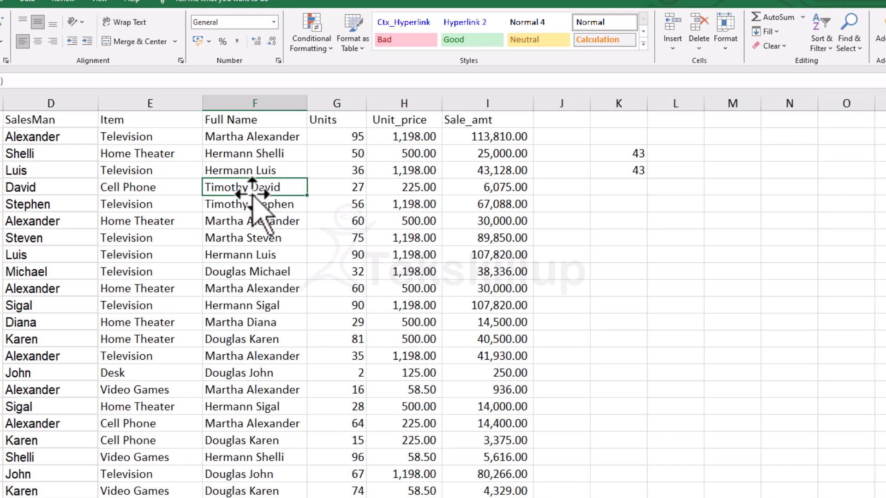
click(617, 187)
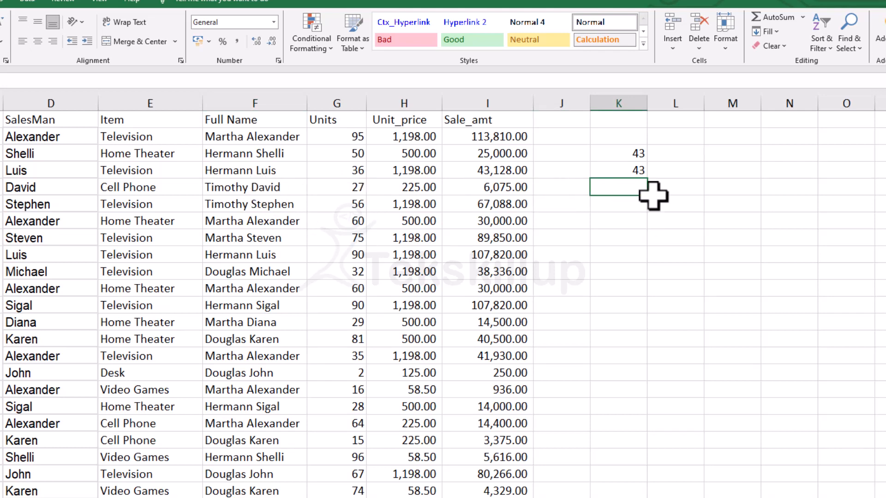
text(=)
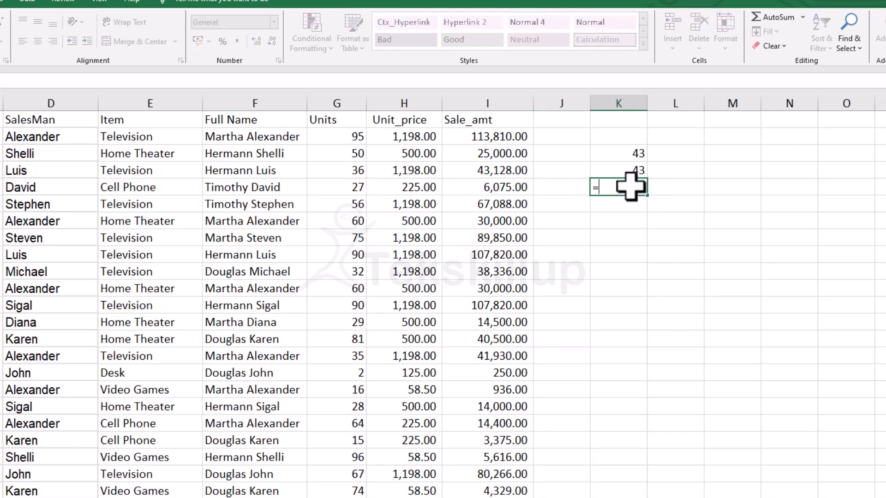
text(LOWER()
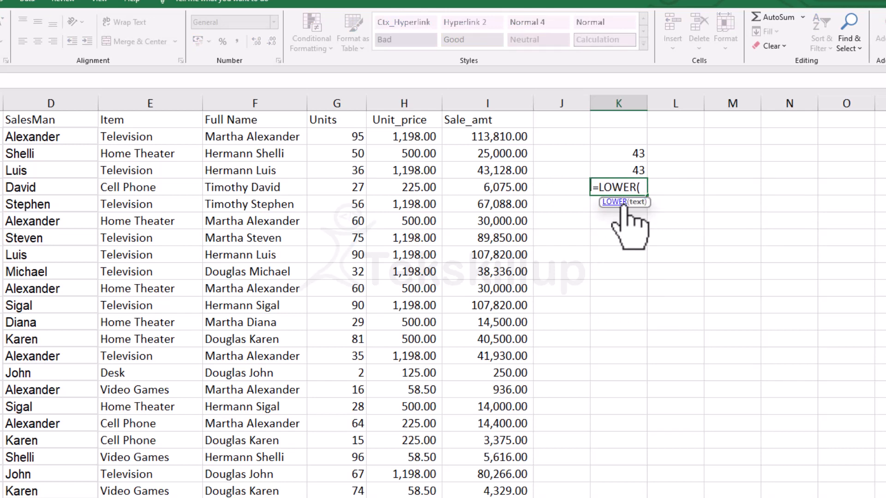
click(627, 201)
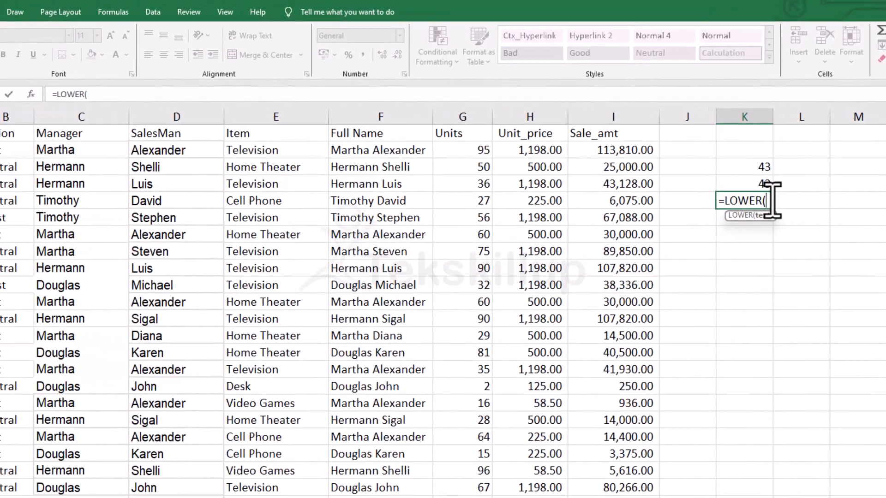
click(264, 202)
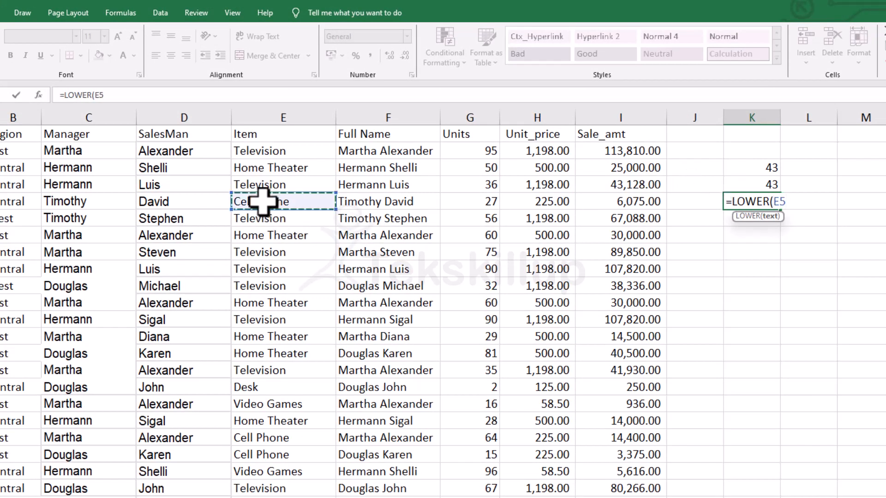
key(Return)
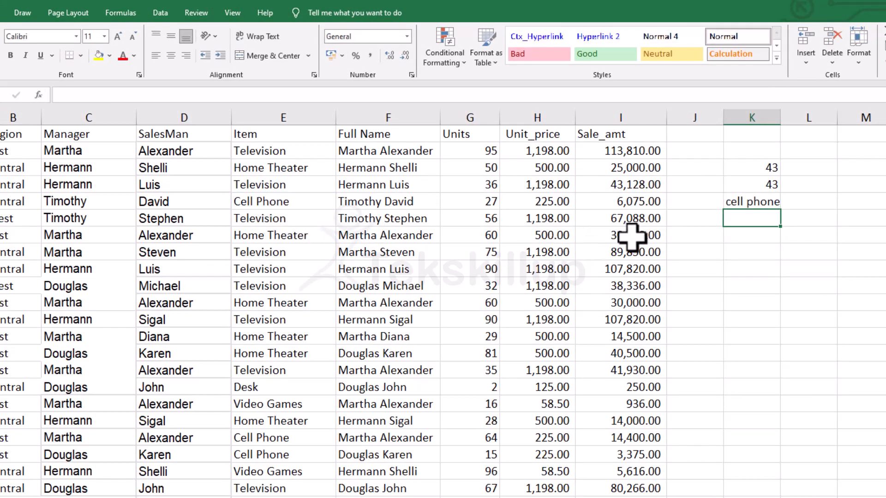
Fill the LOWER formula from K5 down column K alongside the data and clear all the filled cells
click(758, 202)
drag(780, 210, 783, 417)
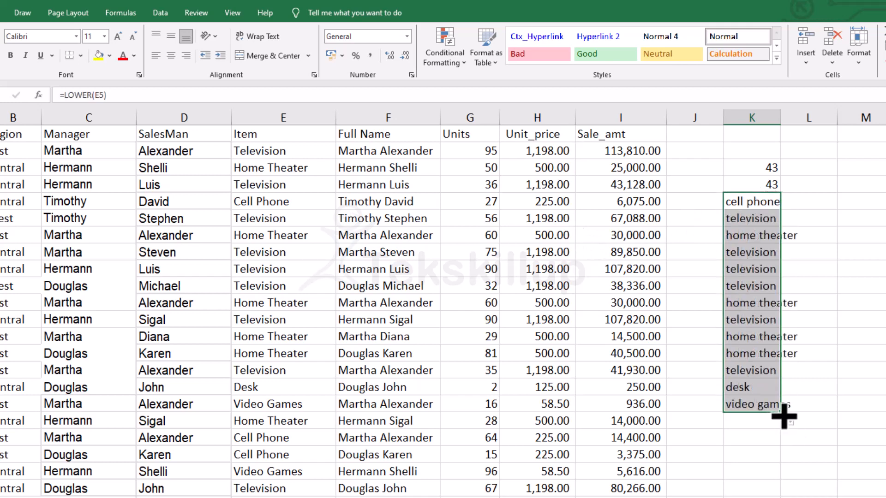
double_click(783, 417)
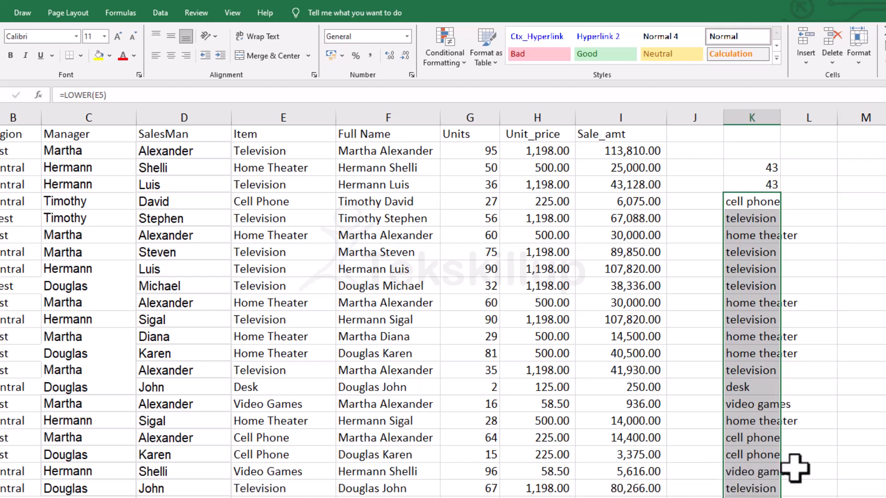
key(Delete)
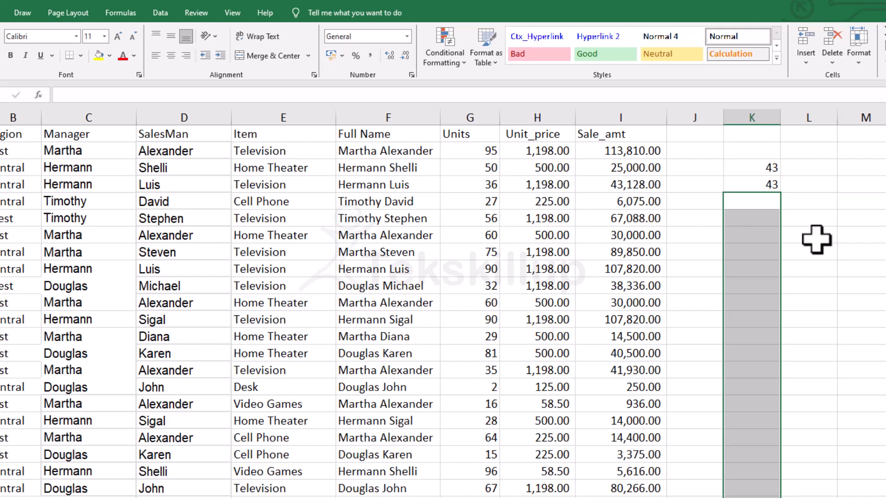
click(787, 218)
Count four individual Units cells in K6 with the formula =COUNT(G9,G10,G11,G12), and clear K6 again
click(756, 217)
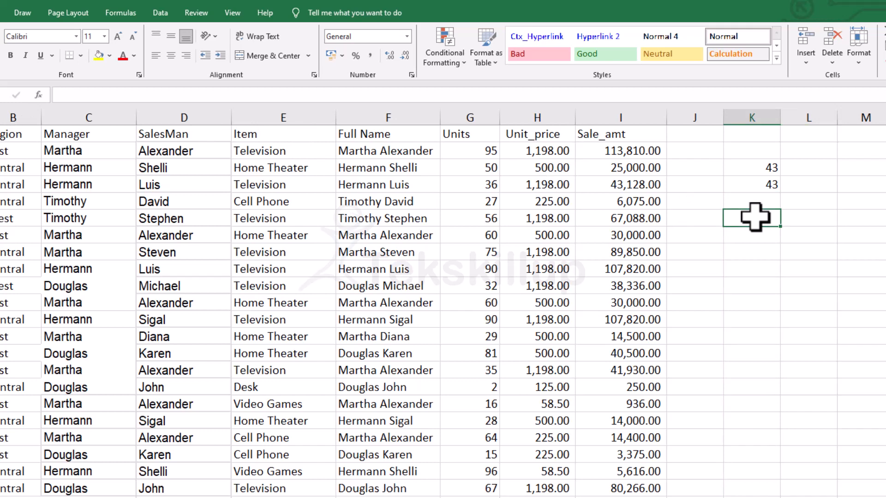
text(=COUN)
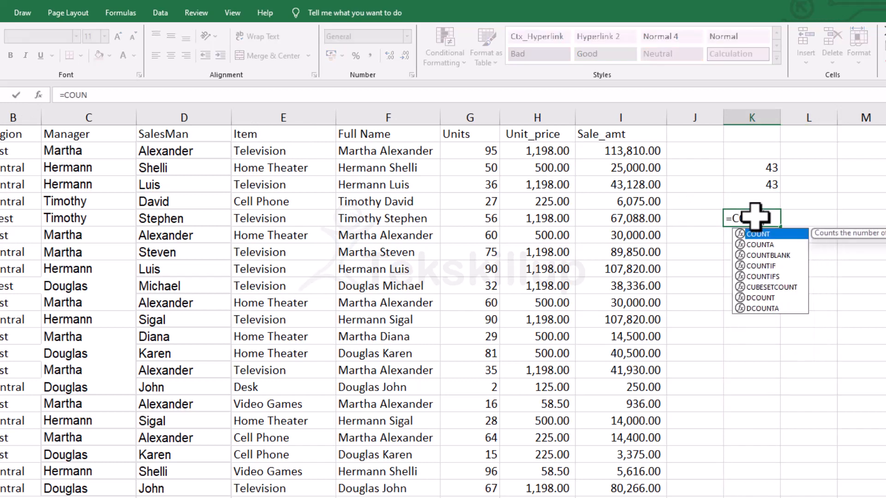
text(T()
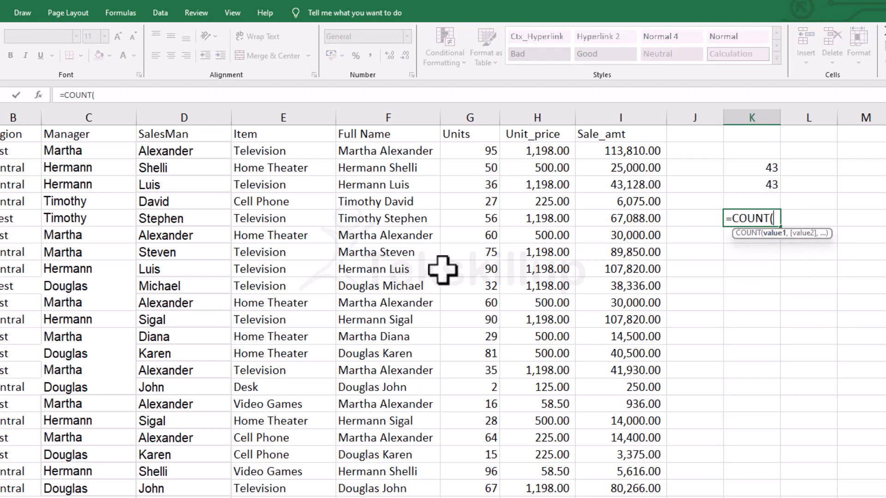
click(475, 270)
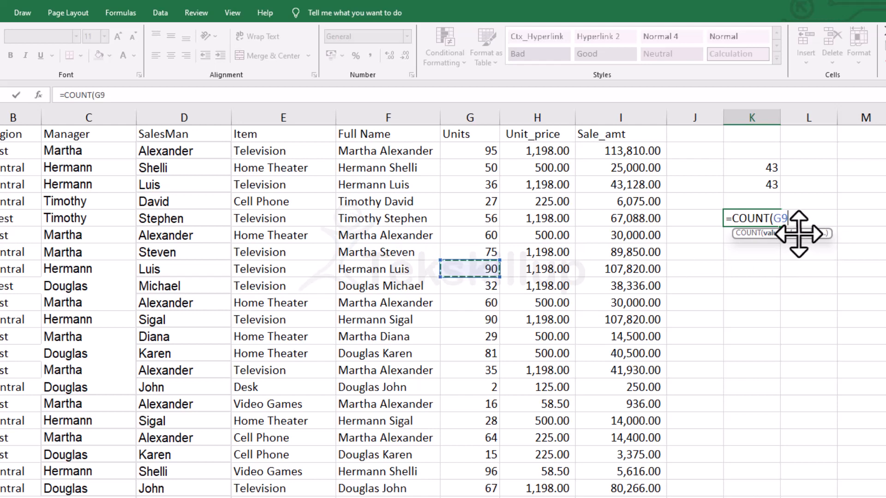
text(,)
click(477, 286)
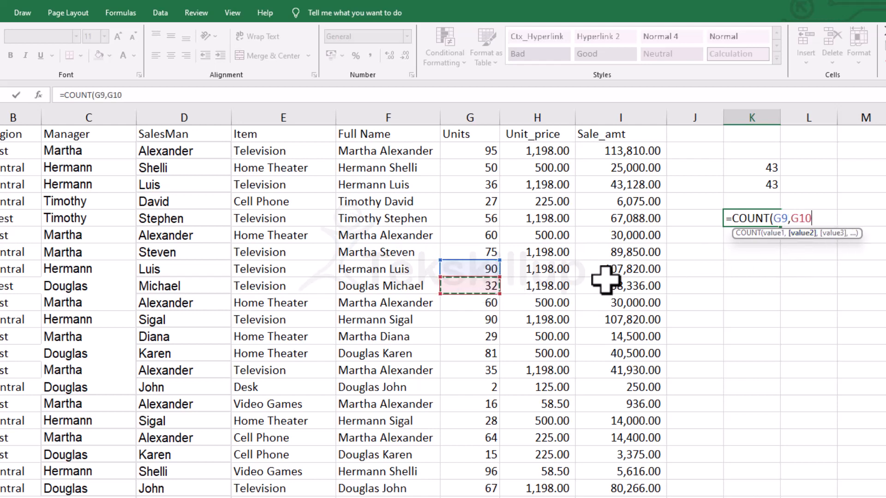
text(,)
click(492, 302)
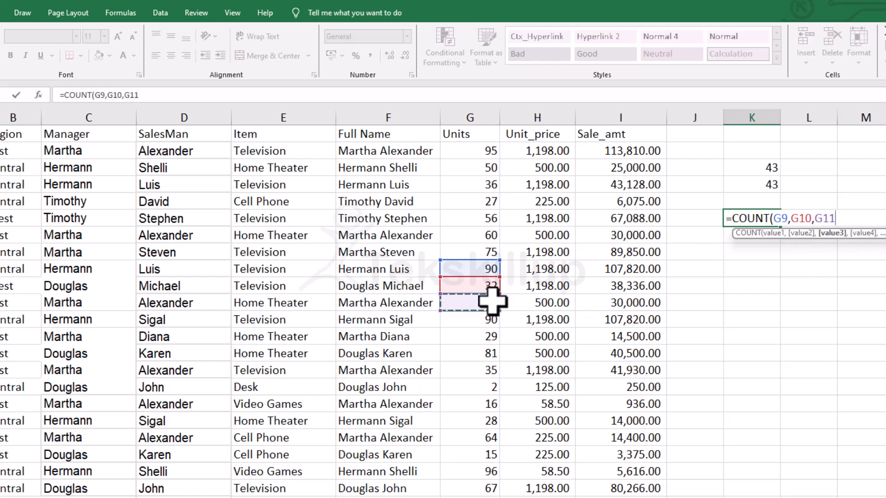
text(,)
click(482, 318)
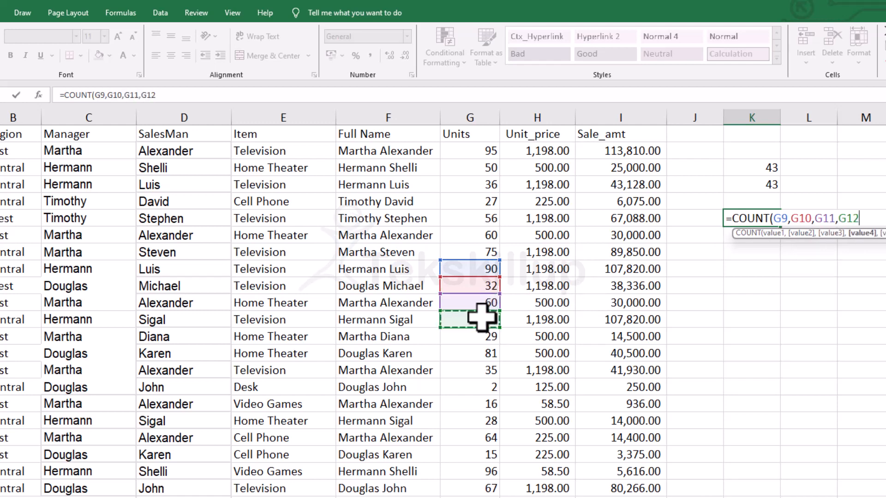
text())
key(Return)
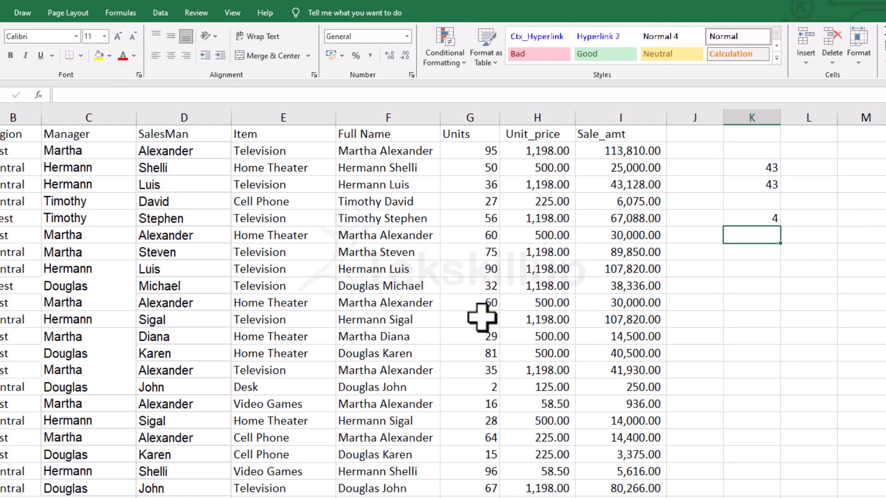
click(760, 217)
key(Delete)
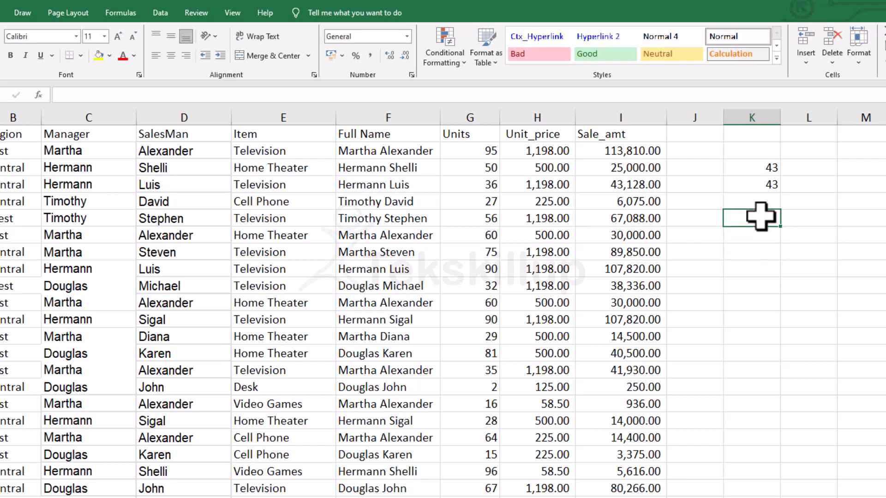